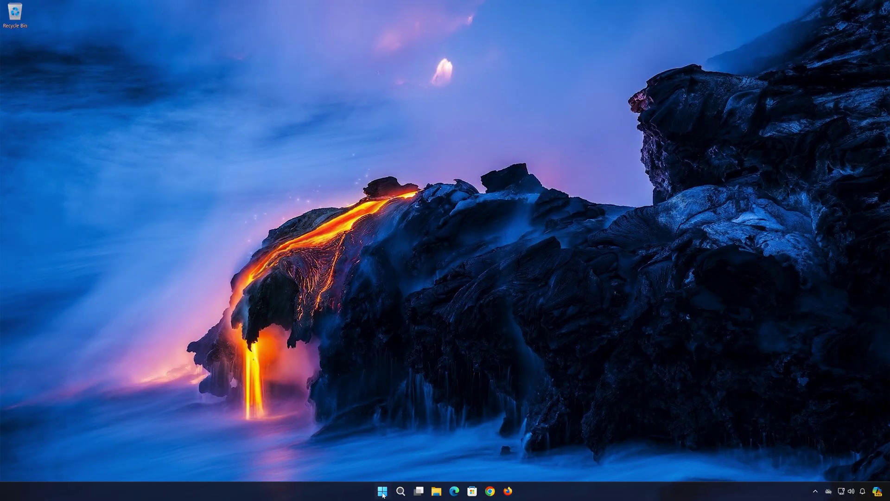
- Search the Start menu for 'memory diag' and launch Windows Memory Diagnostic
left_click(382, 494)
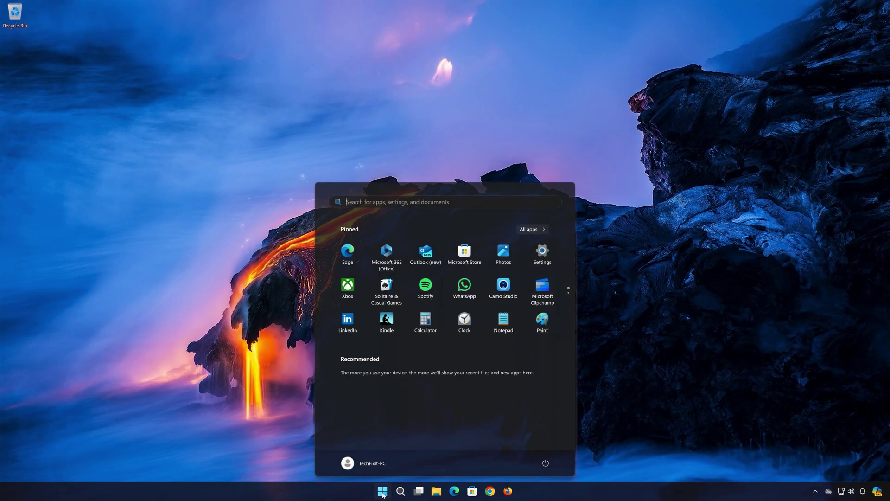
type("memory di")
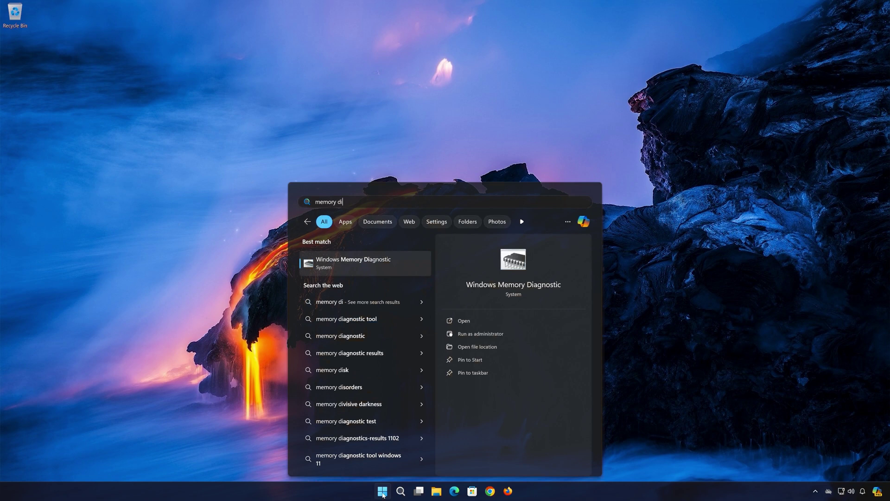
type("ag")
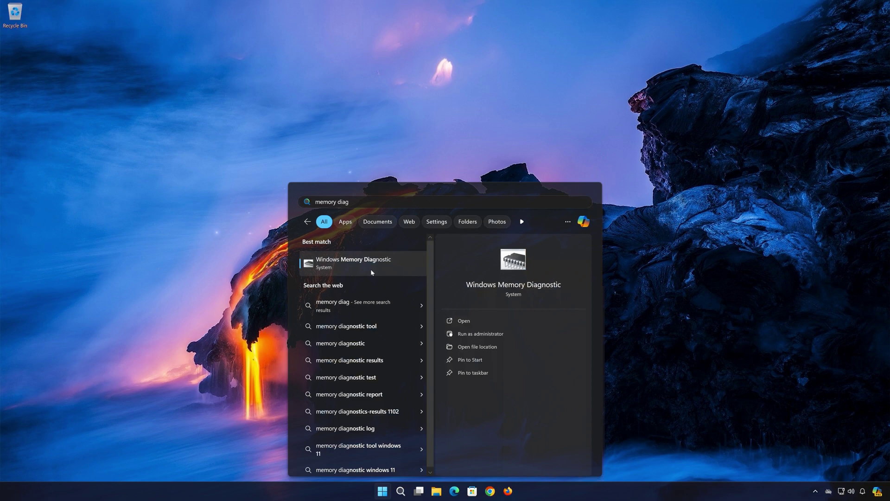
left_click(386, 268)
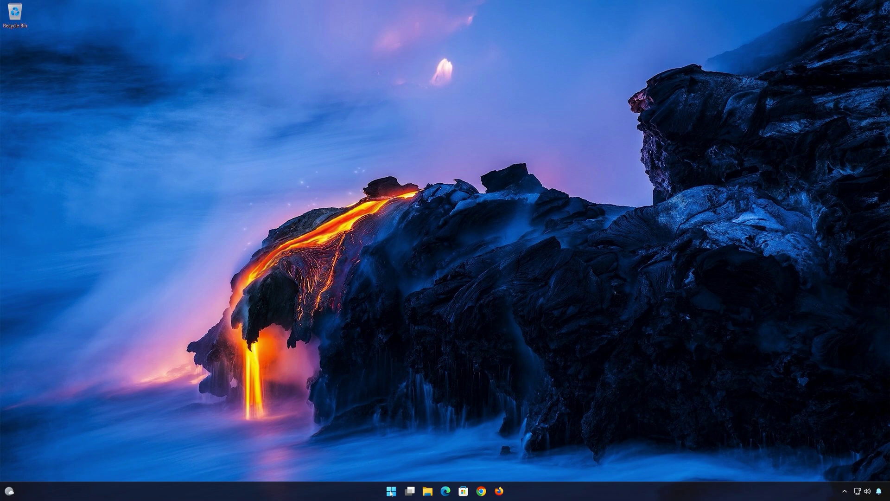
- Search Start for 'cmd' and run Command Prompt as administrator, approving the UAC prompt
left_click(392, 491)
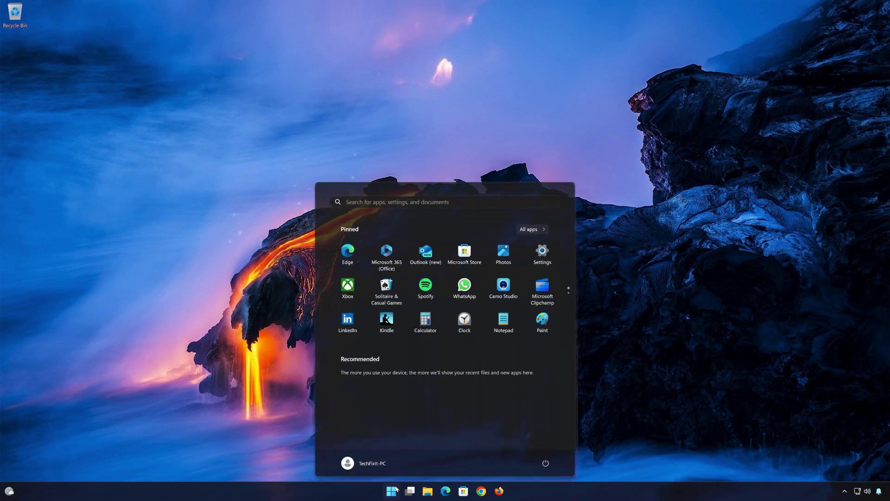
type("cmd")
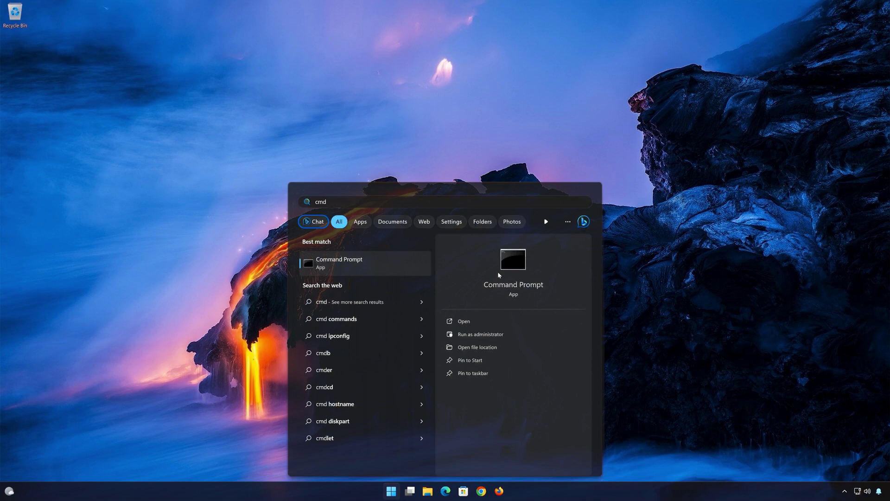
left_click(526, 333)
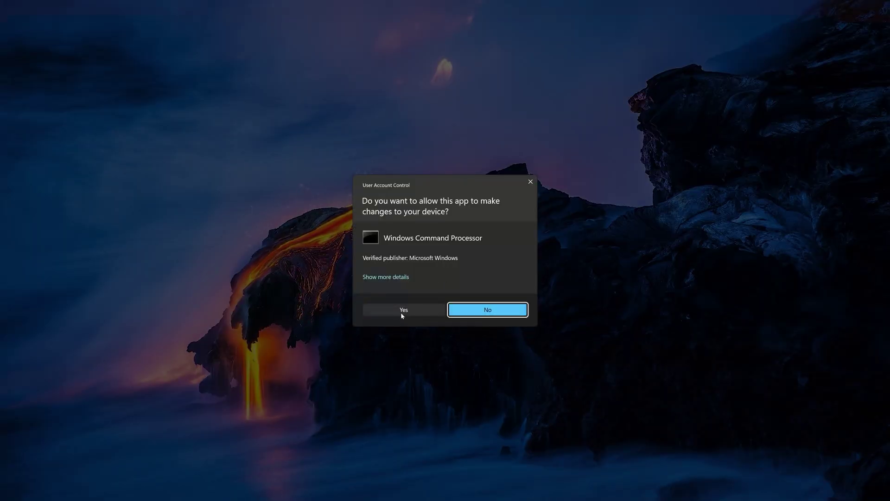
left_click(402, 313)
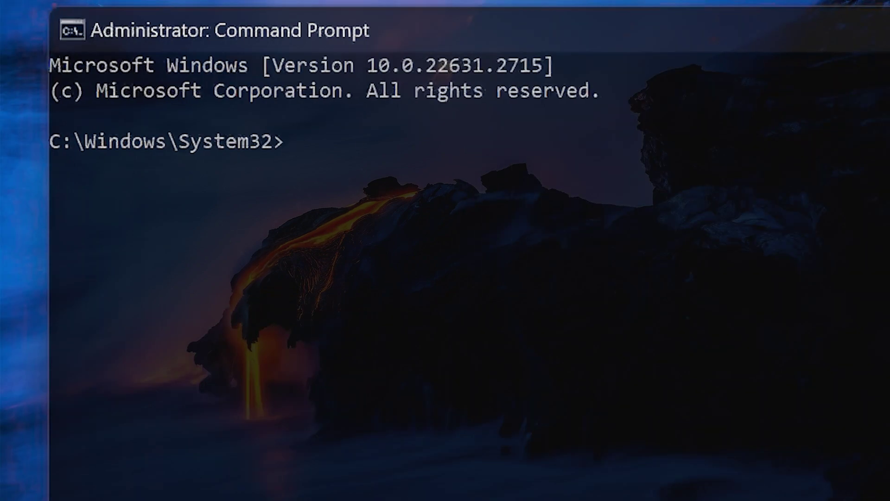
- Run sfc /scannow until it repairs the corrupt files, then exit Command Prompt
type("sfc")
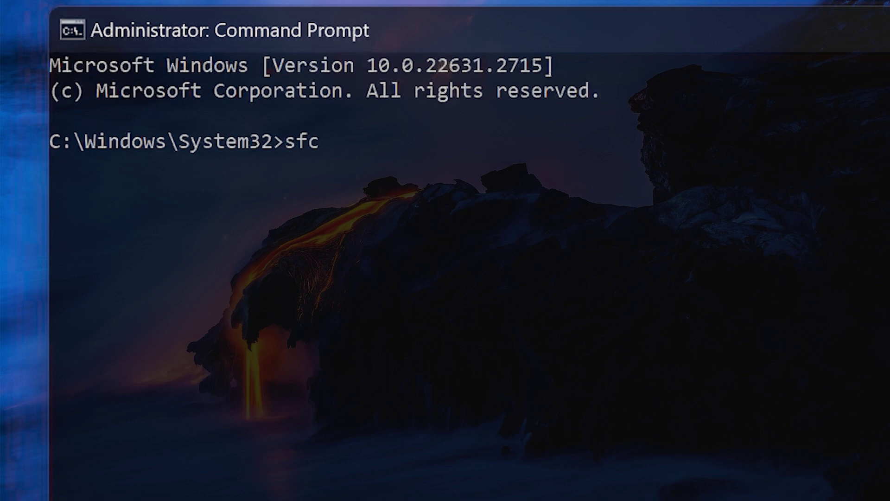
type(" /scan")
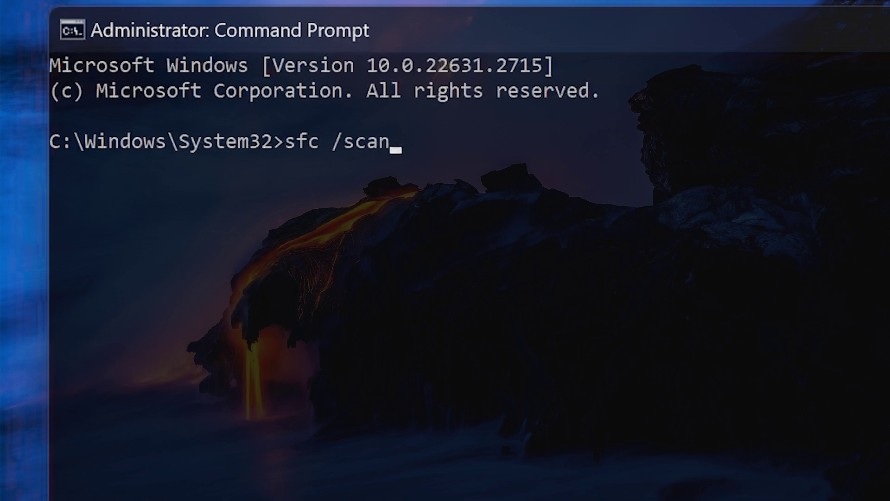
type("now")
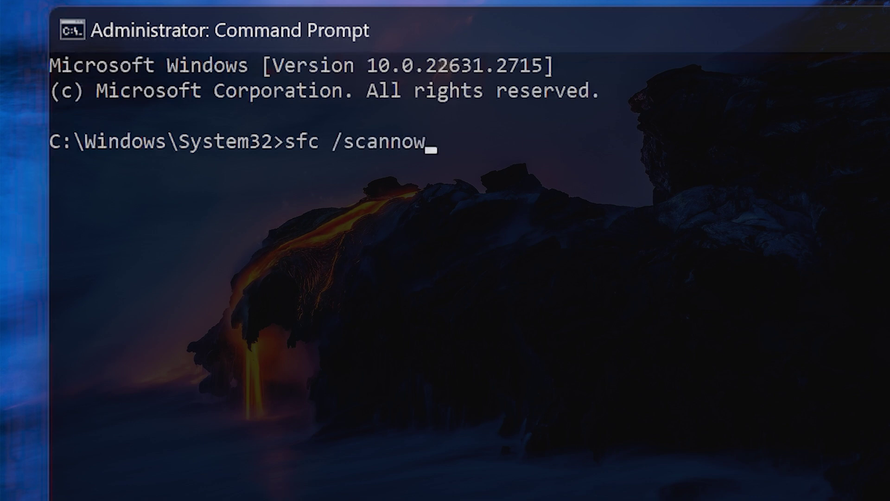
key("Return")
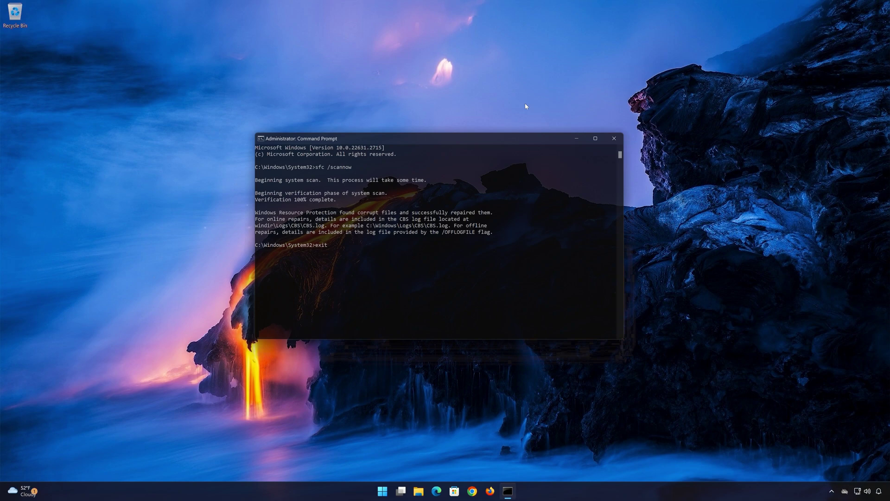
key("Return")
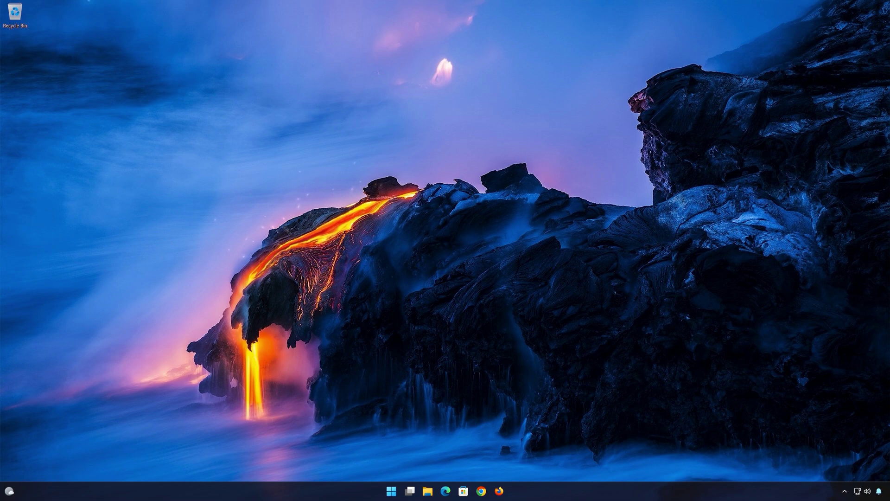
- Search Start for 'powershell' and run Windows PowerShell as administrator, approving the UAC prompt
left_click(398, 496)
type("powers")
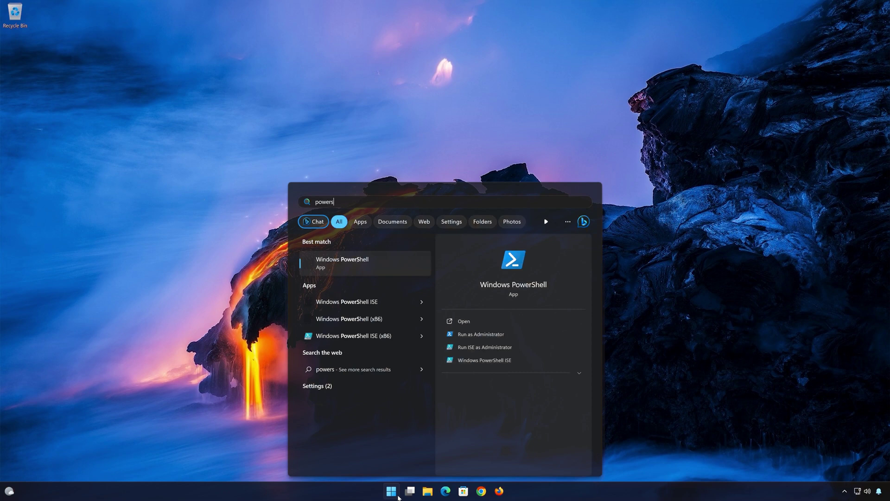
type("hell")
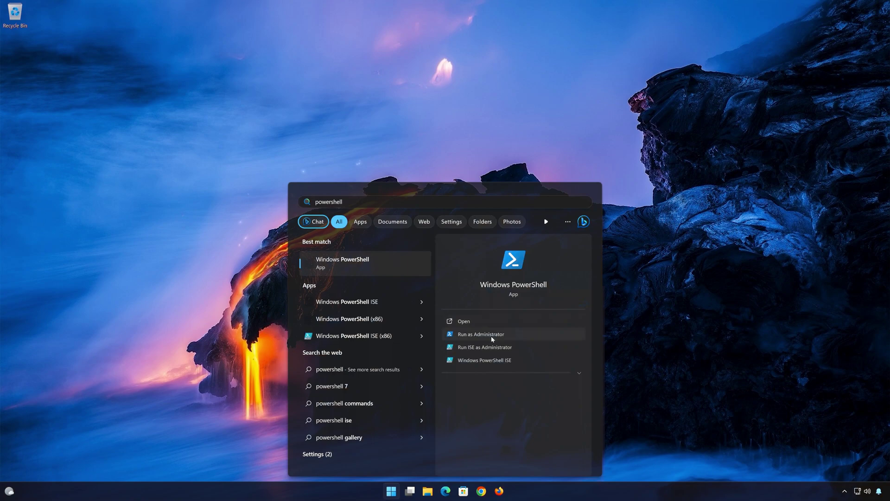
left_click(518, 338)
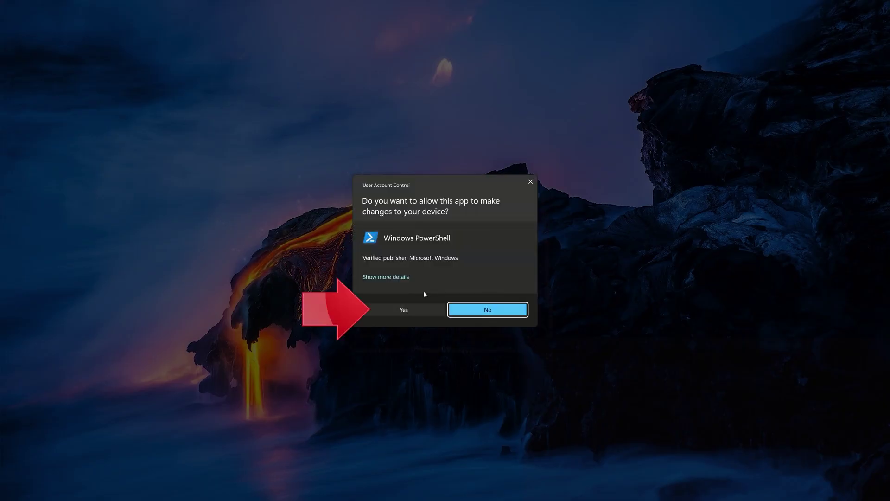
left_click(402, 310)
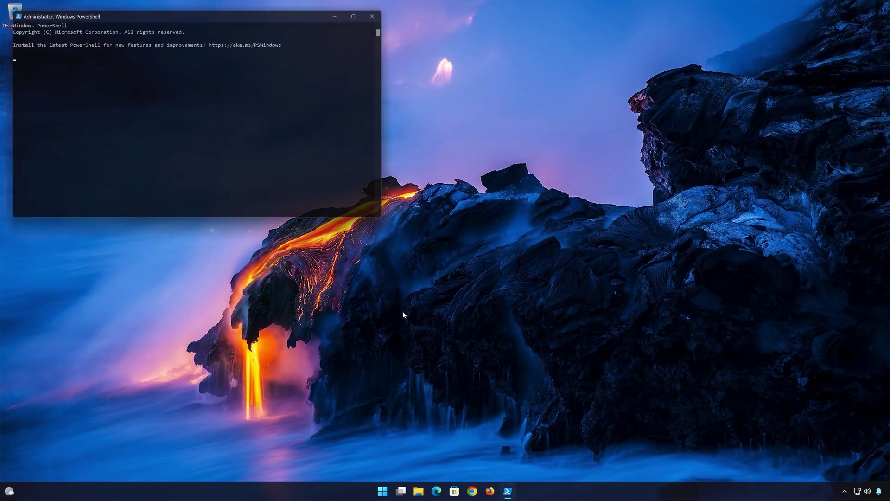
- Center the PowerShell window and run DISM /Online /Cleanup-Image /RestoreHealth
left_click_drag(237, 17, 487, 121)
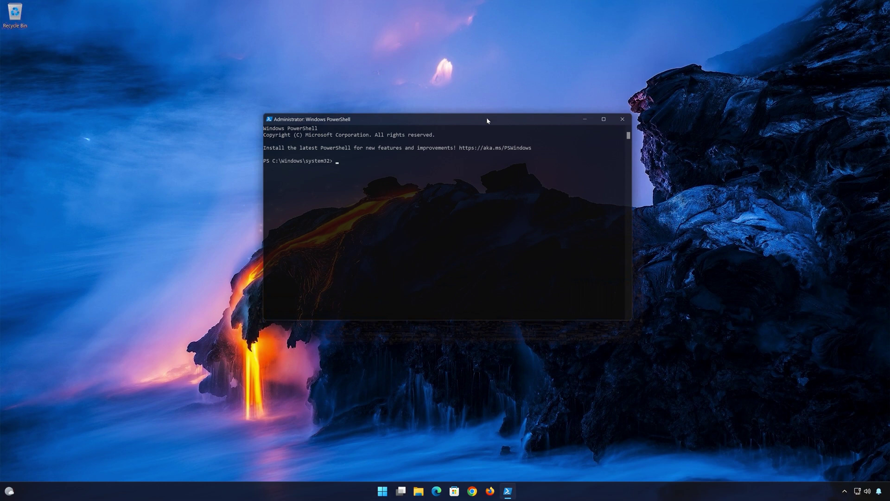
type("DISM /")
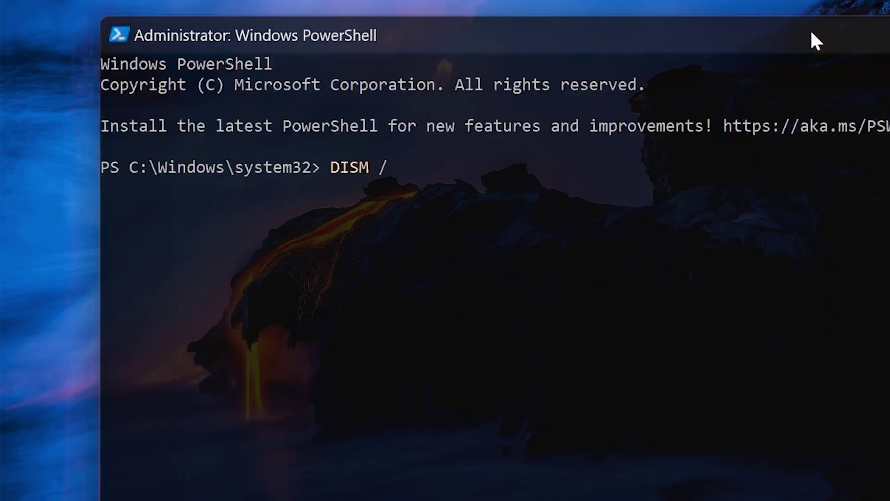
type("Online /Clea")
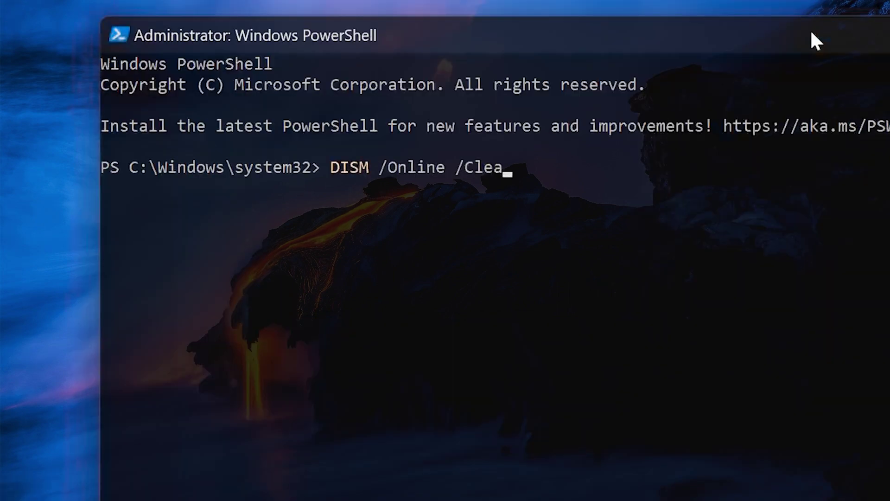
type("nup-Image /")
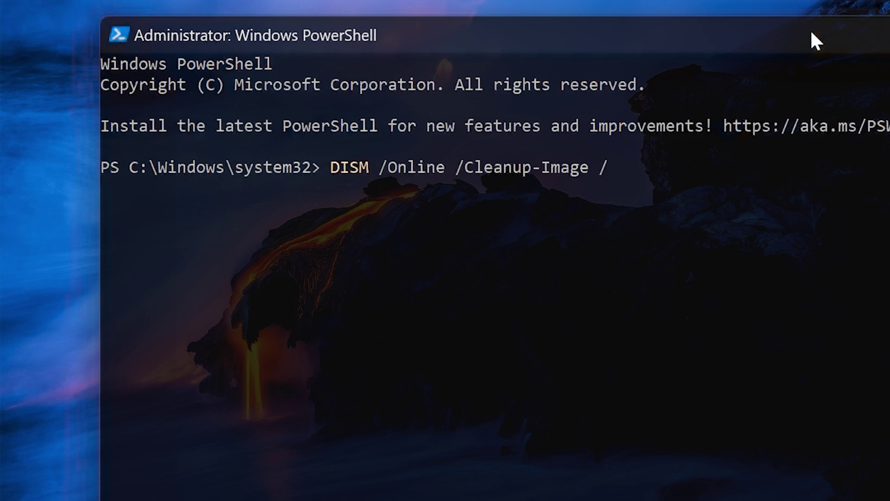
type("RestoreHealth")
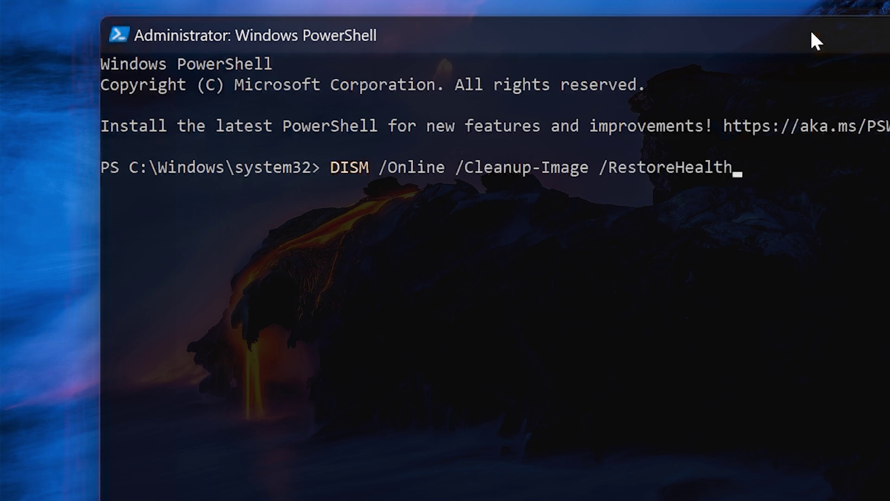
key("Return")
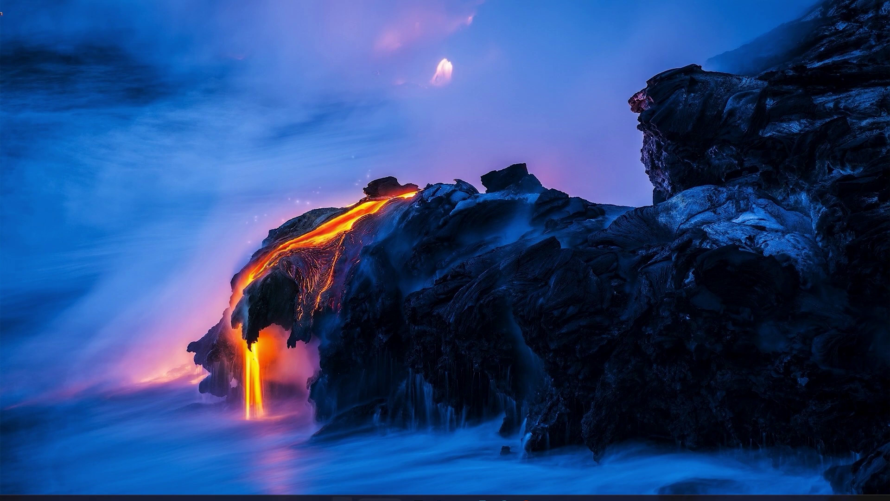
- Search Start for 'device manager' and open the Device Manager best match
left_click(343, 498)
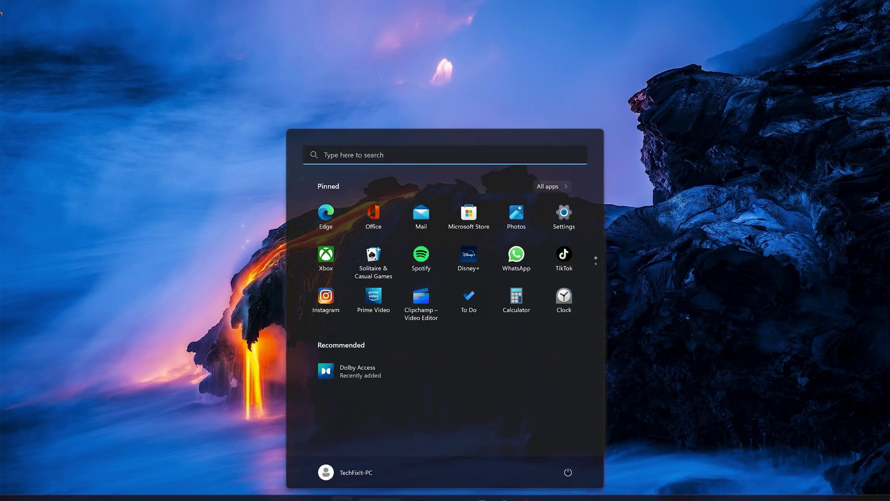
type("device manager")
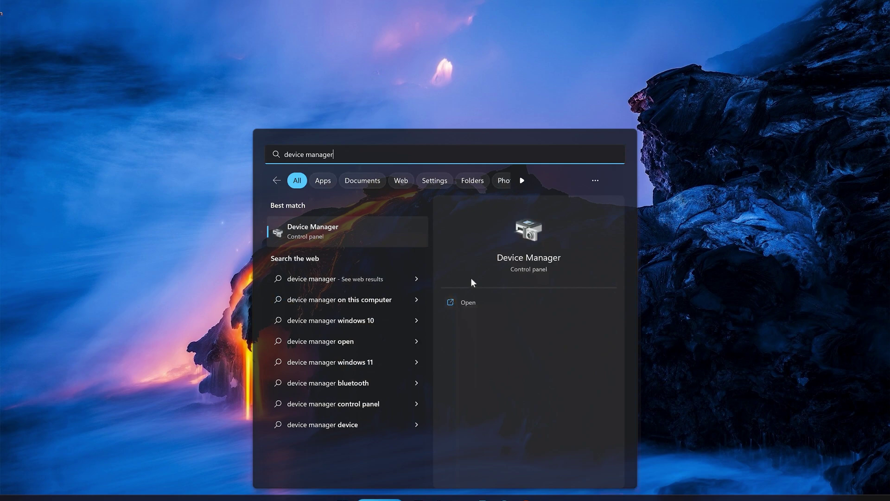
left_click(374, 234)
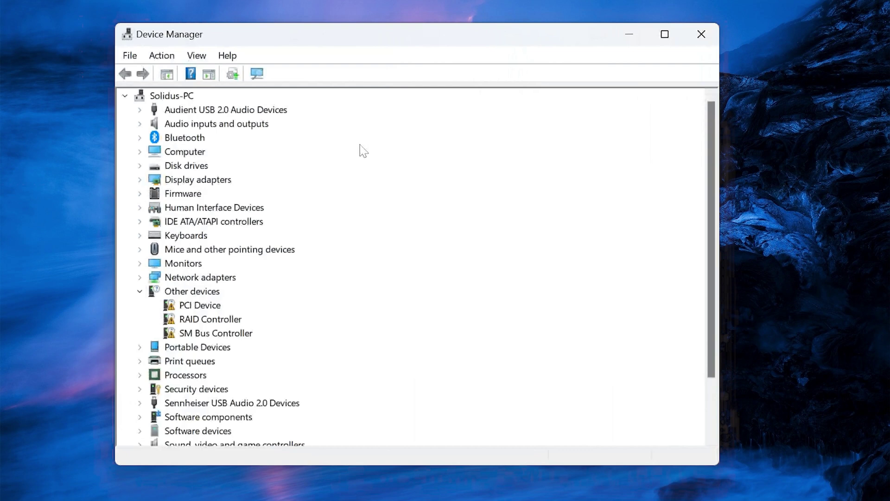
- Expand Display adapters and open the NVIDIA GeForce RTX 4090's Properties
left_click(198, 180)
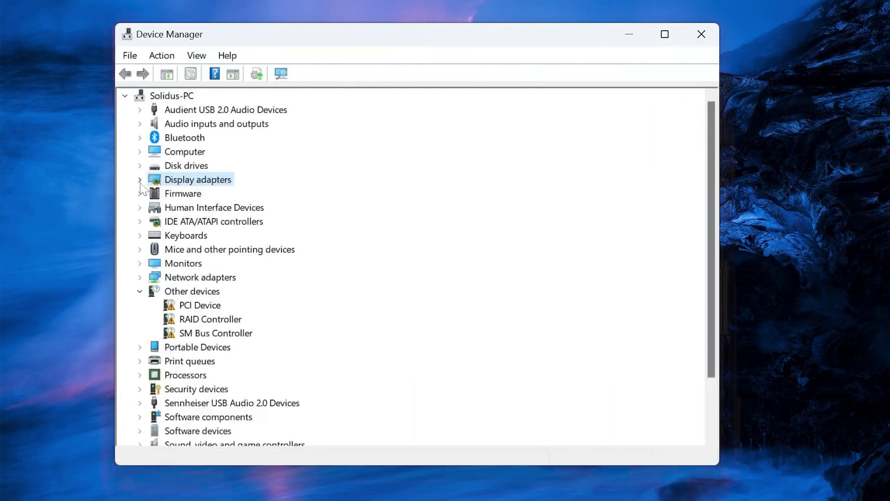
left_click(140, 181)
left_click(198, 194)
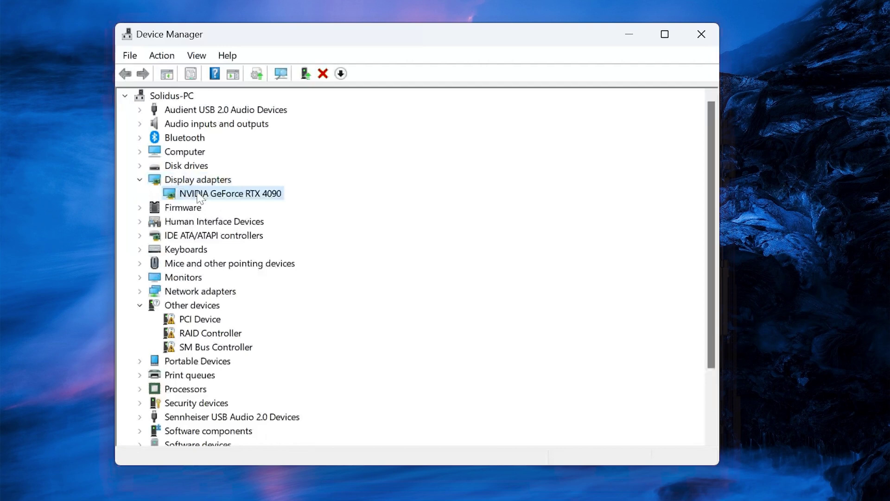
right_click(198, 195)
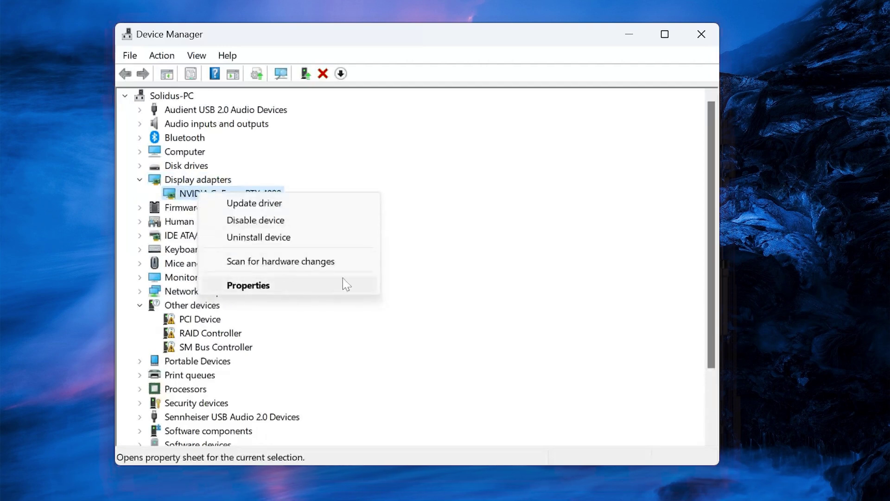
left_click(295, 287)
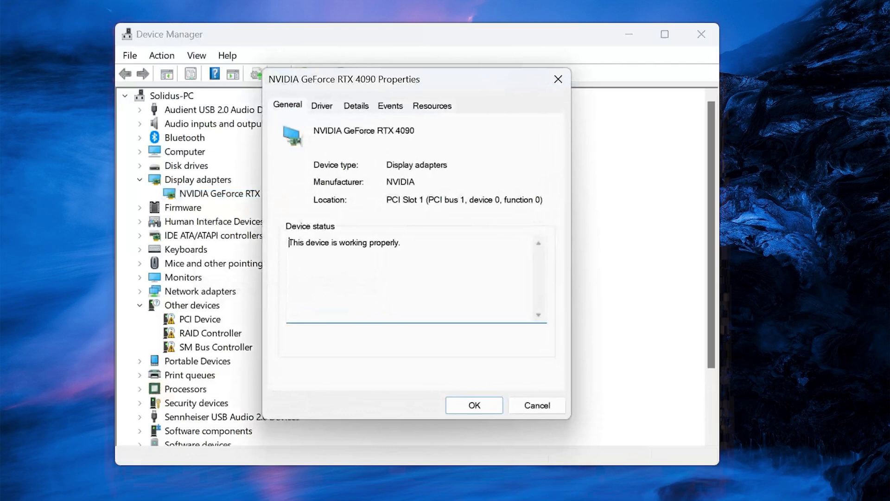
- Search automatically for an updated RTX 4090 driver, then check Windows Update for updates
left_click(330, 110)
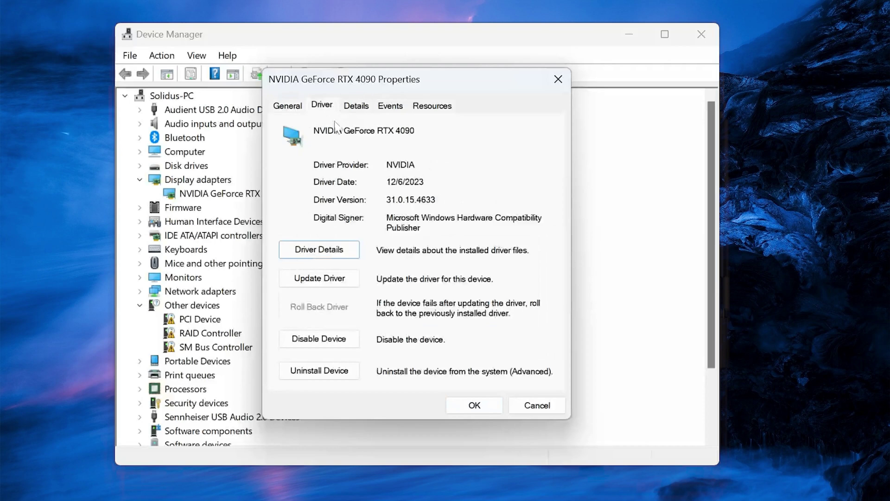
left_click(310, 283)
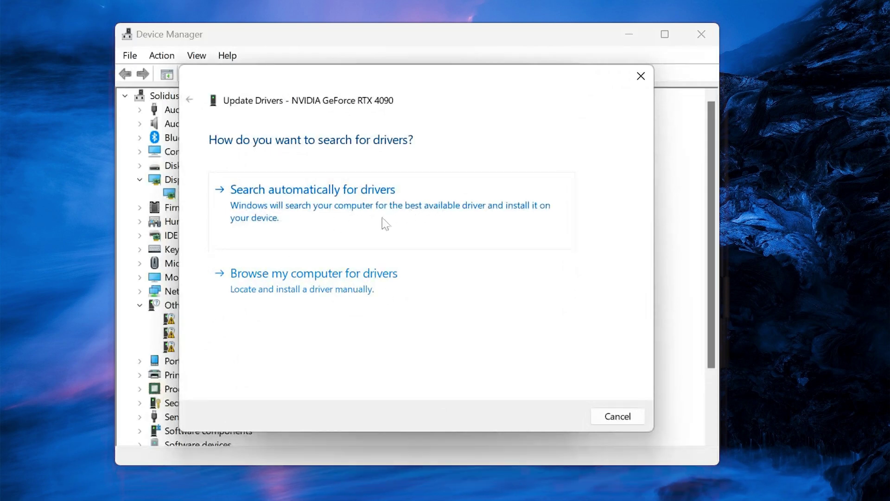
left_click(409, 217)
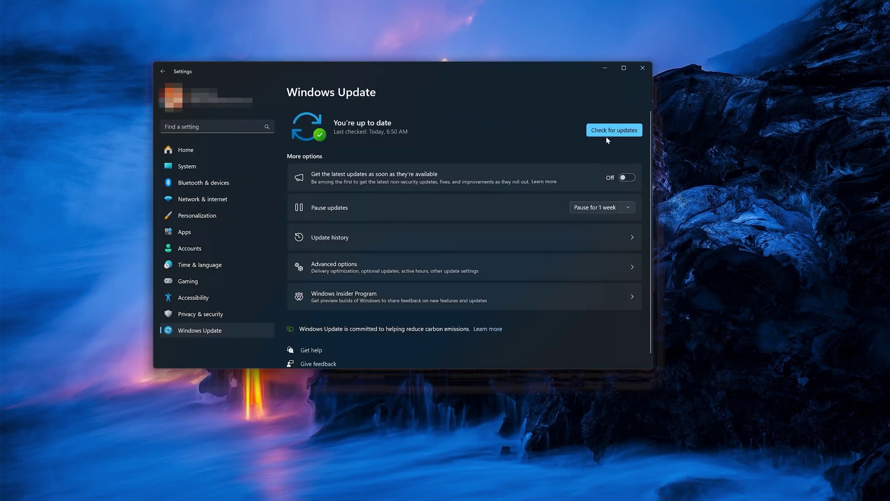
left_click(606, 136)
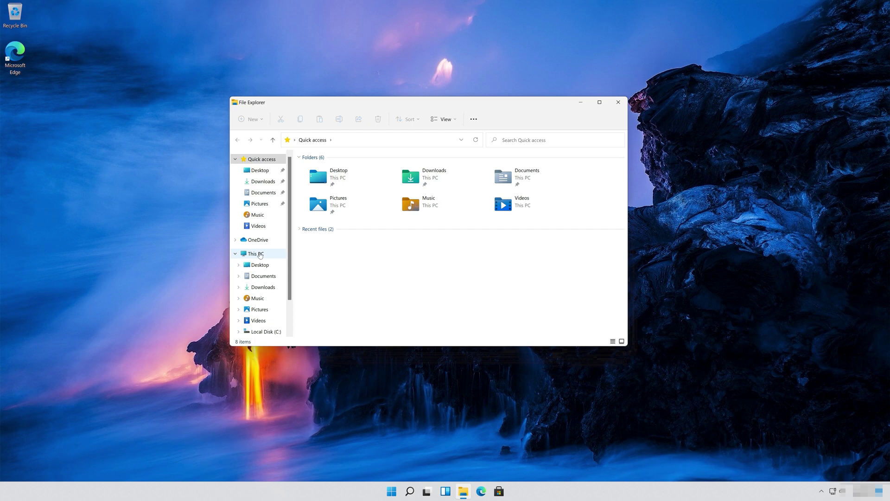
- Open the Samsung USB (E:) drive's Properties from This PC
left_click(260, 255)
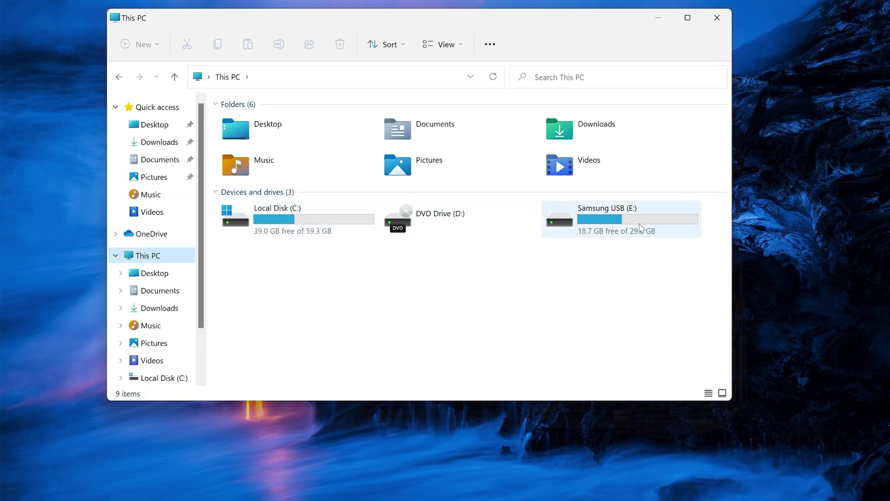
mouse_move(614, 228)
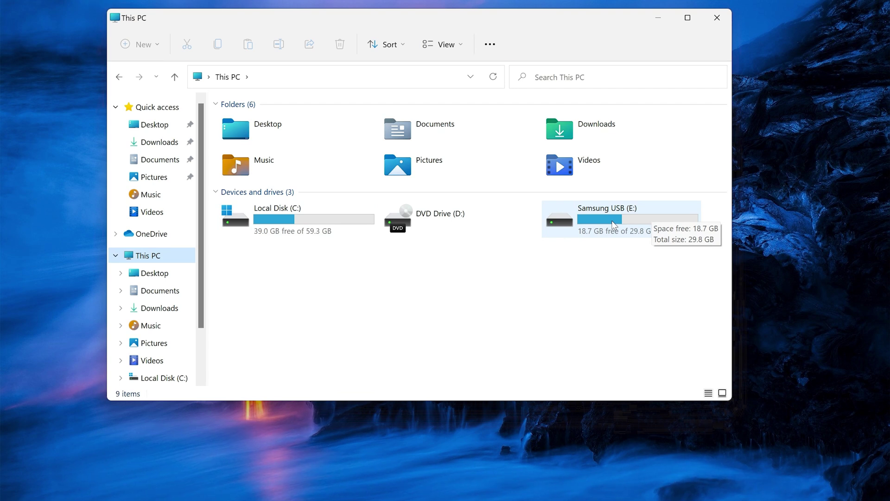
right_click(613, 225)
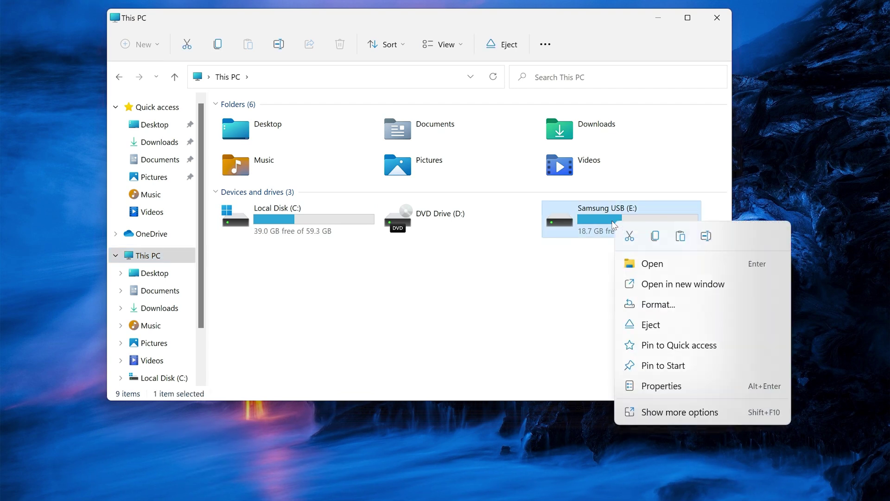
left_click(691, 385)
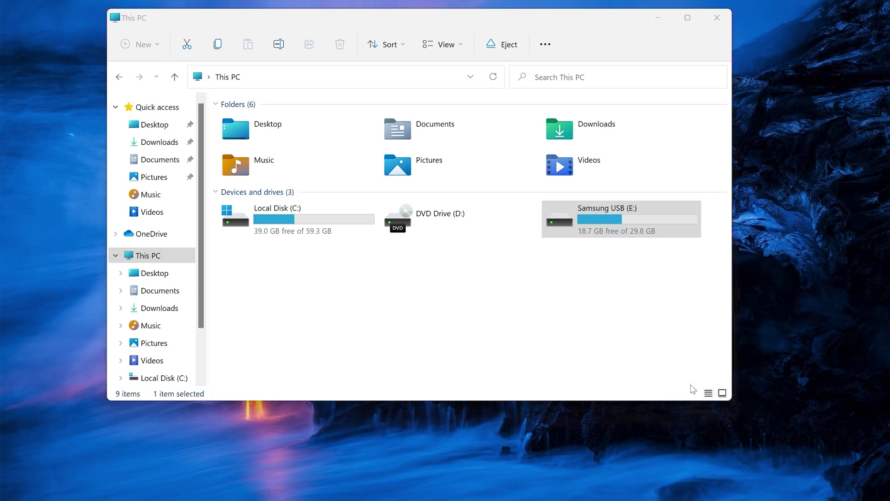
left_click_drag(434, 74, 385, 57)
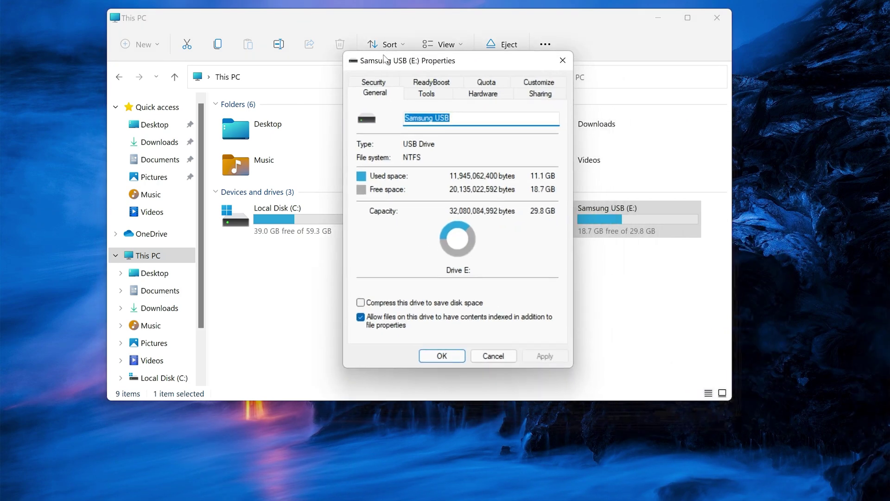
- Run Error checking on Samsung USB (E:) and choose Scan and repair drive
left_click(443, 94)
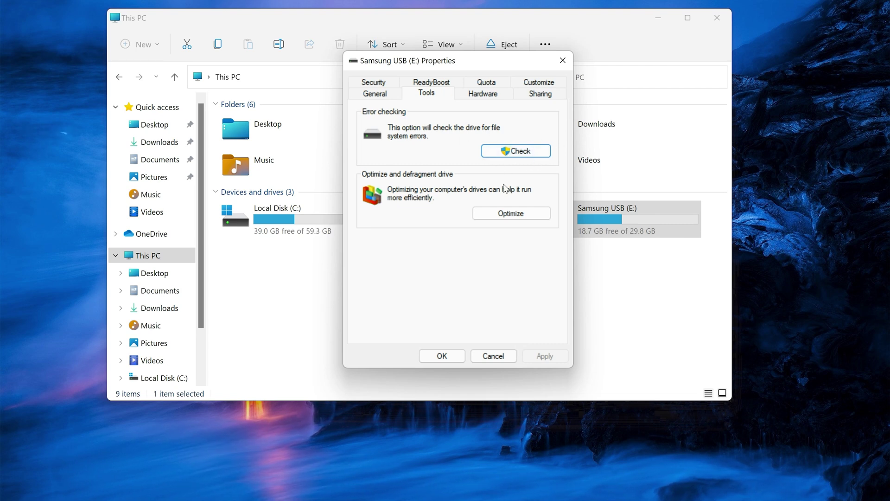
left_click(519, 152)
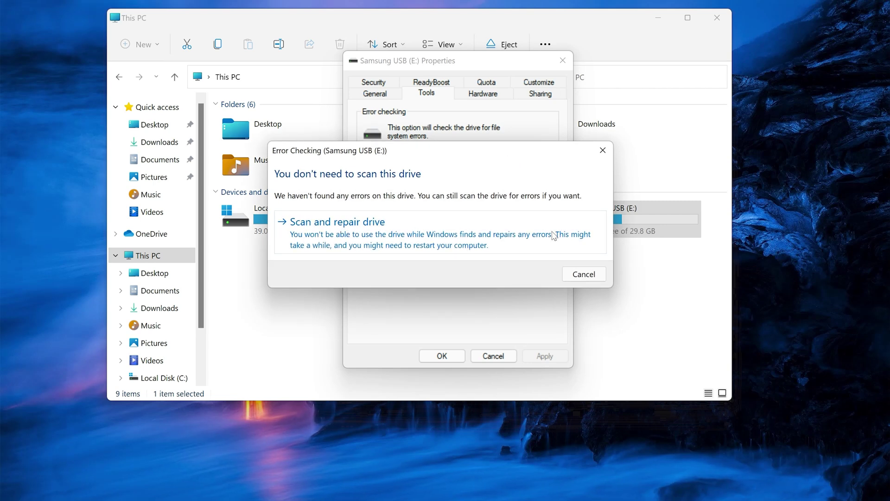
left_click(456, 227)
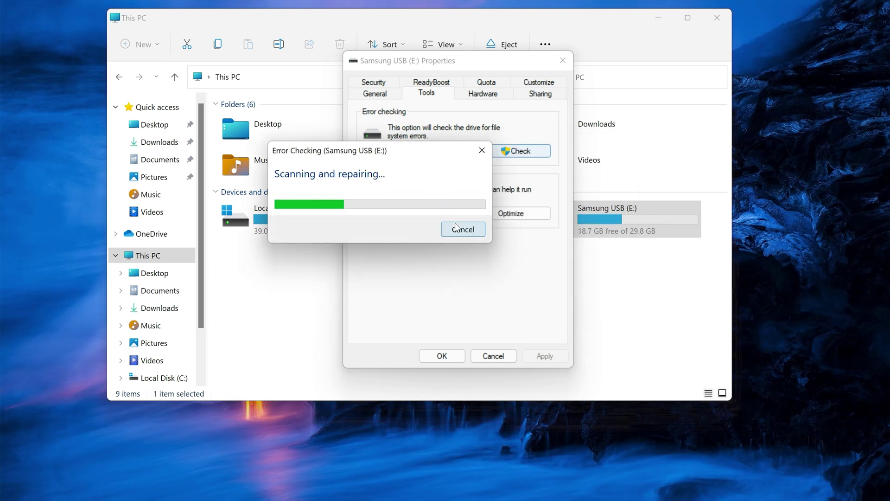